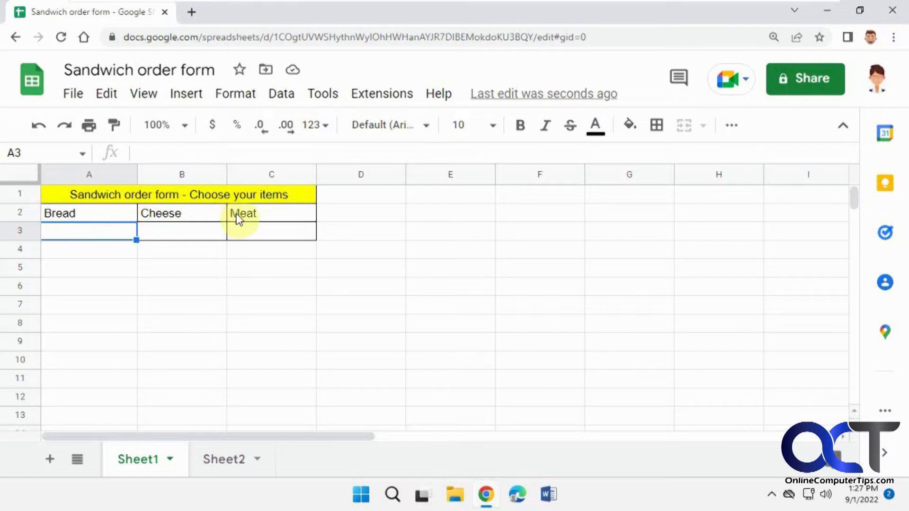
# Add data validation to Bread cell A3 on Sheet1, listing items from Sheet2!A3:A6 and rejecting invalid input.
pyautogui.click(225, 449)
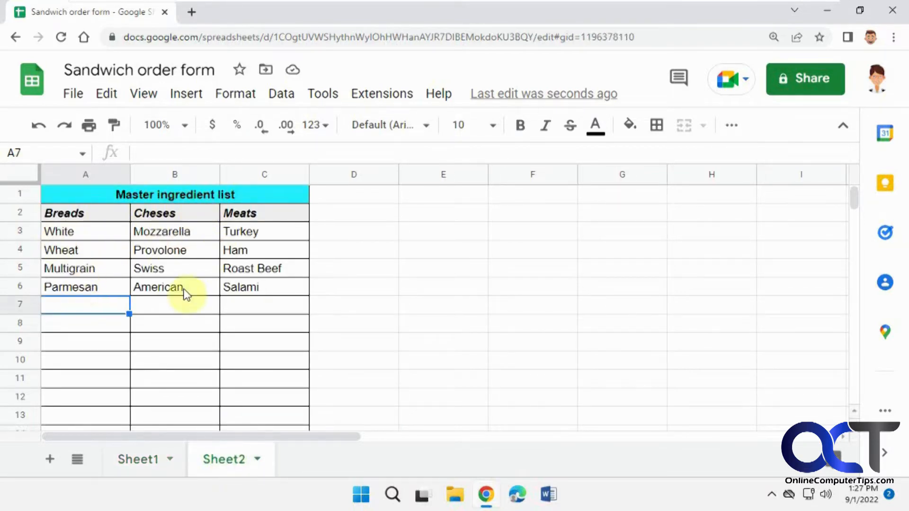
pyautogui.click(135, 461)
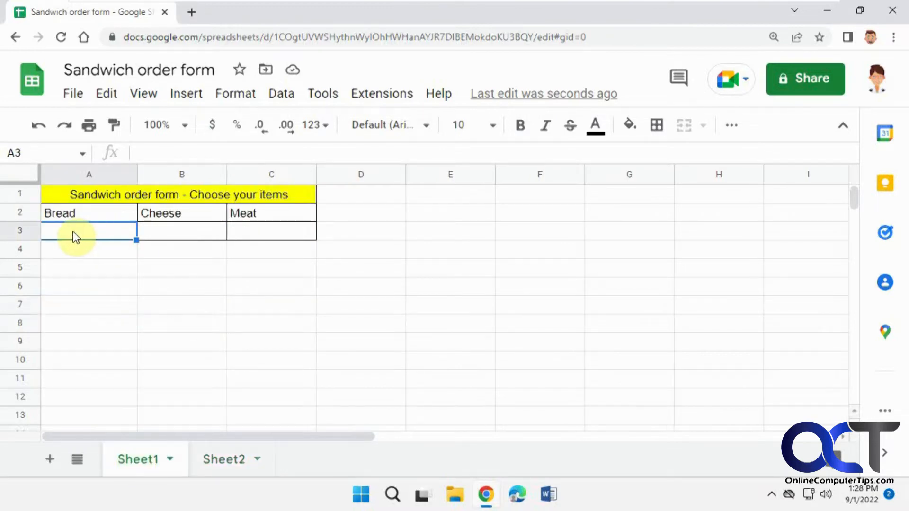
pyautogui.click(280, 99)
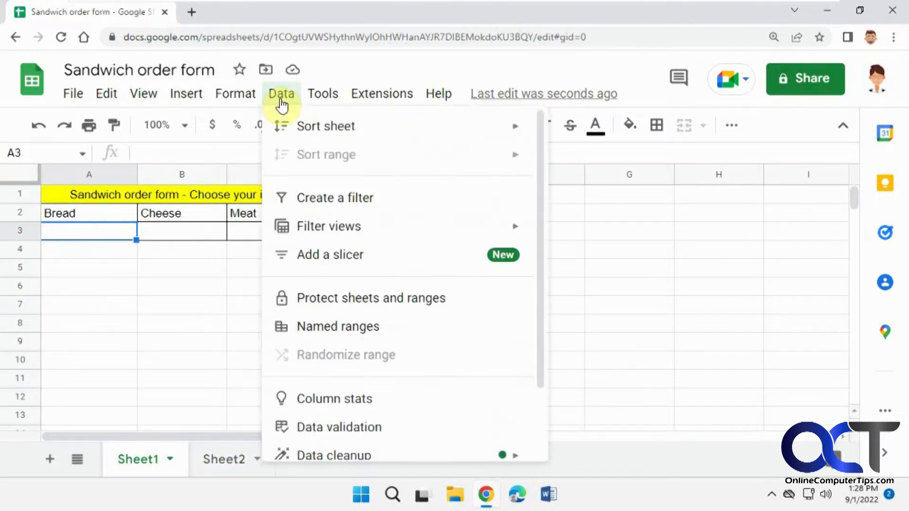
pyautogui.click(347, 426)
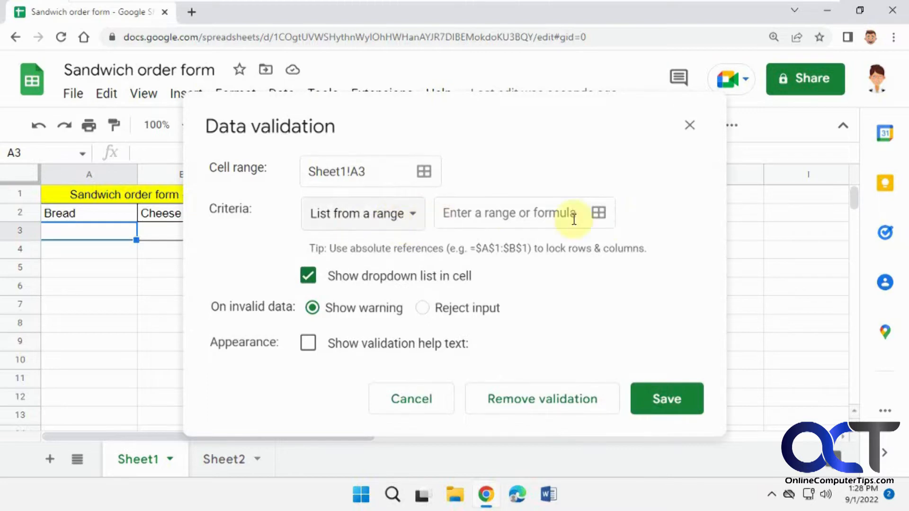
pyautogui.click(599, 215)
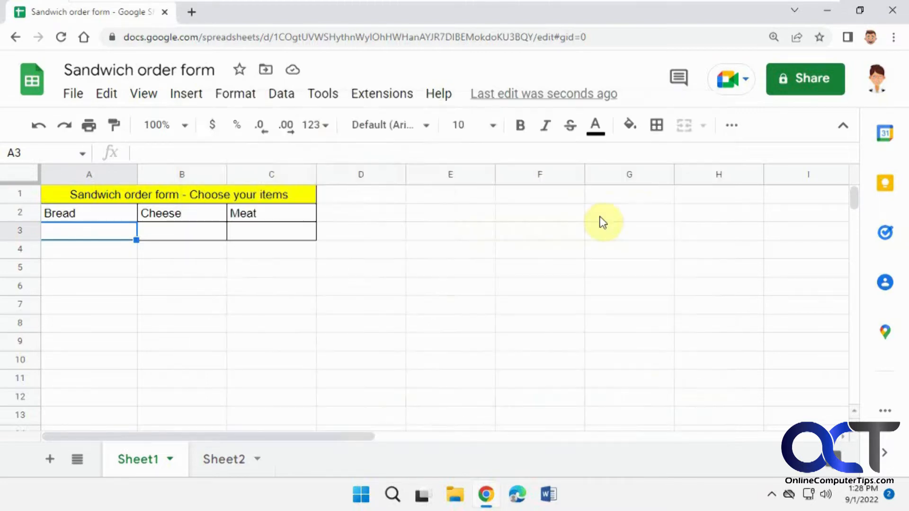
pyautogui.click(227, 460)
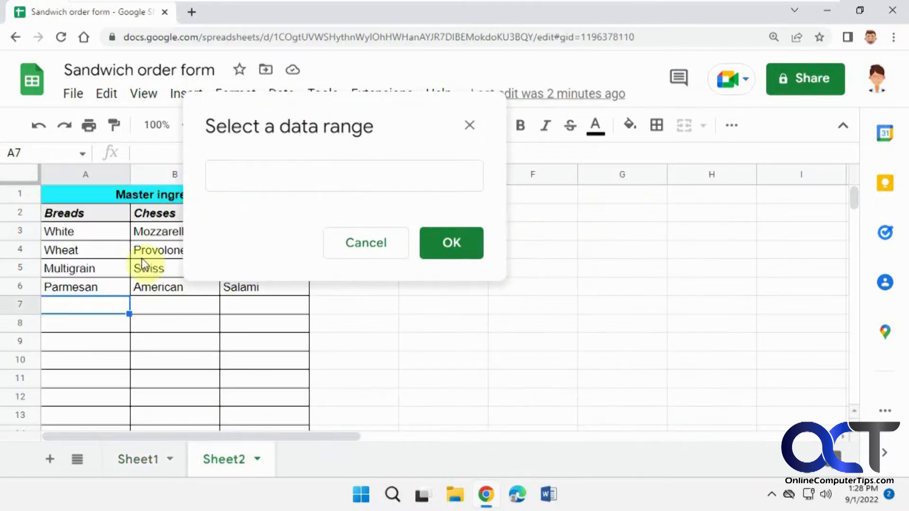
pyautogui.moveTo(103, 232); pyautogui.dragTo(101, 293)
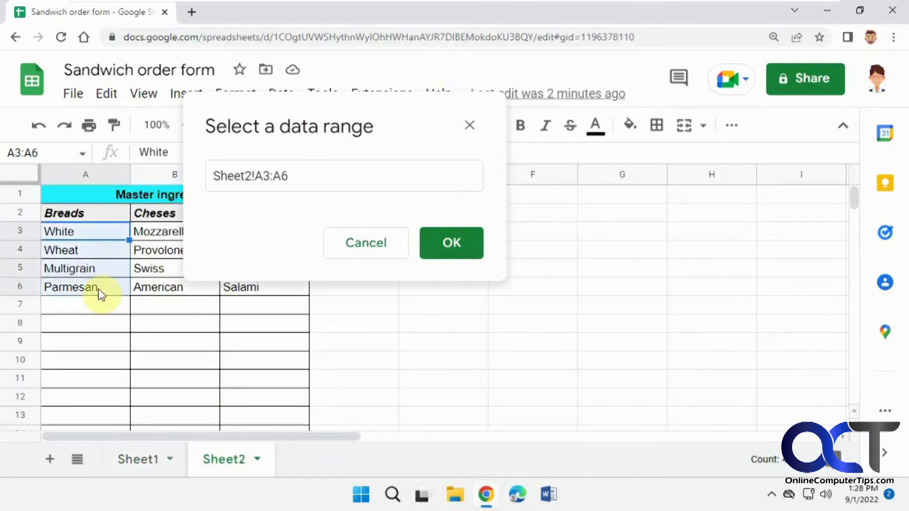
pyautogui.click(458, 249)
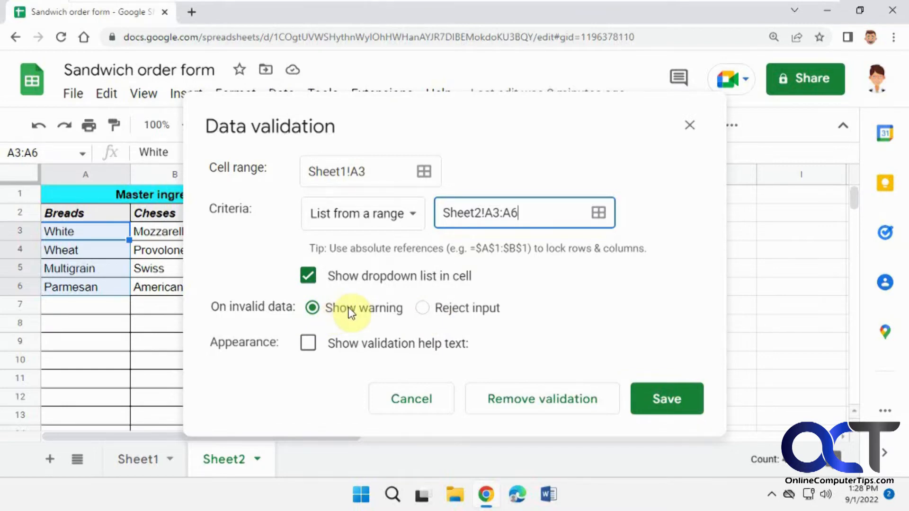
pyautogui.click(422, 308)
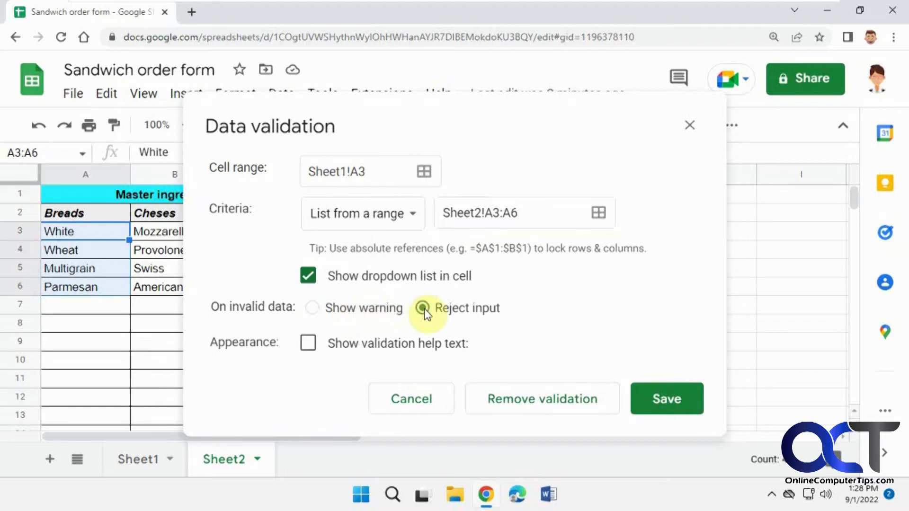
pyautogui.click(663, 402)
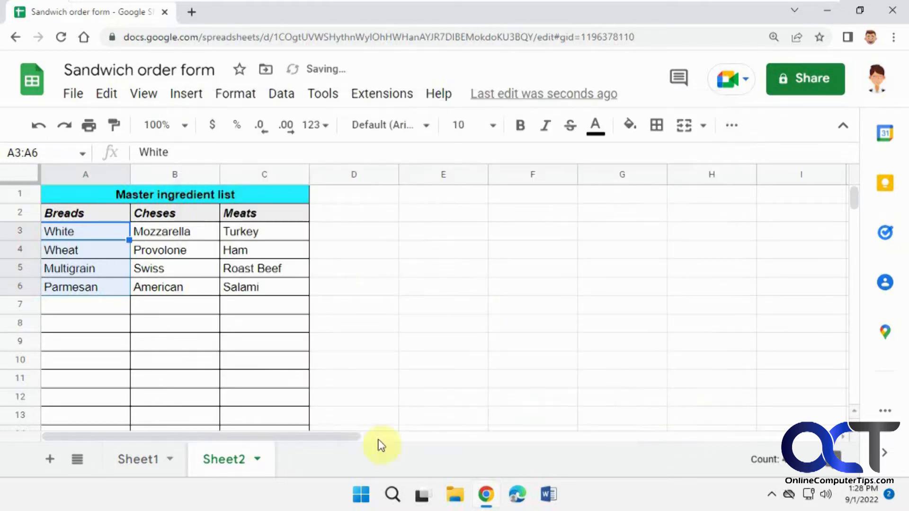
# Choose Multigrain from the Bread dropdown in cell A3 on Sheet1.
pyautogui.click(151, 461)
pyautogui.click(128, 232)
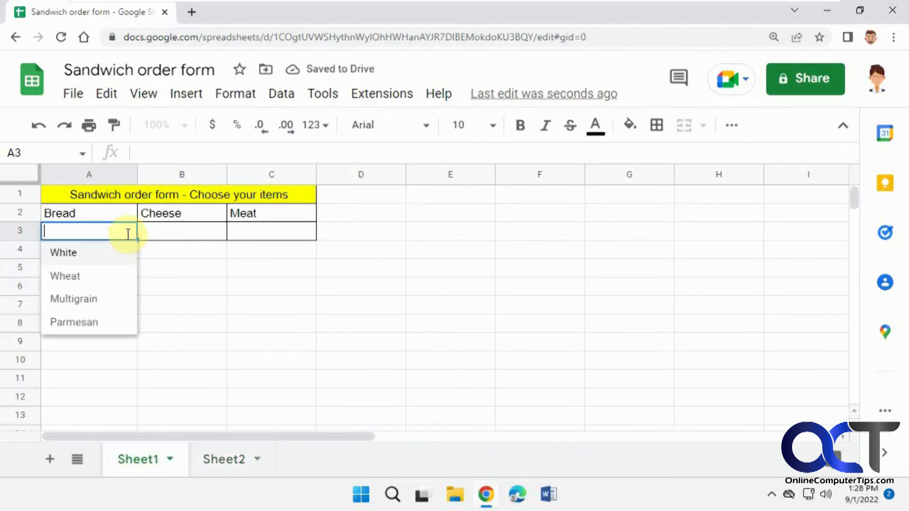
pyautogui.click(90, 306)
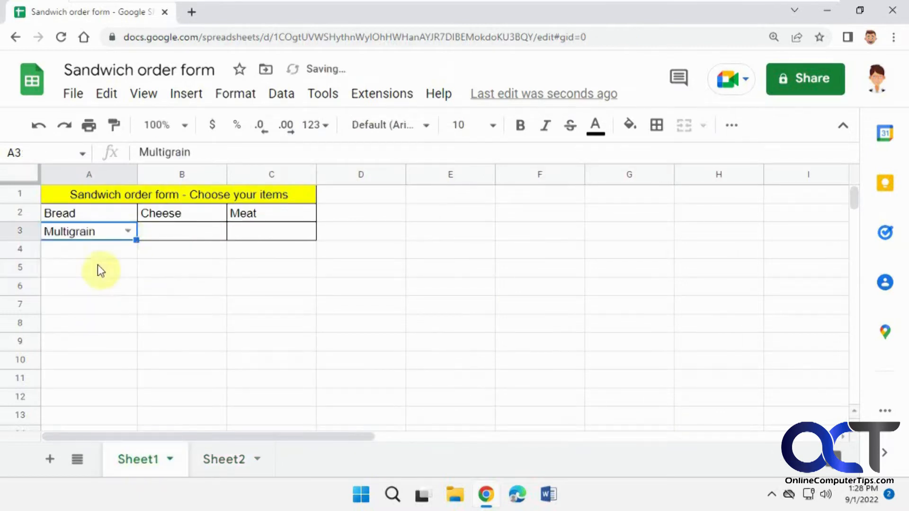
# Try to enter Onion in Bread cell A3 and dismiss the resulting message.
pyautogui.click(131, 234)
pyautogui.moveTo(103, 233); pyautogui.dragTo(29, 232)
pyautogui.write('Onion')
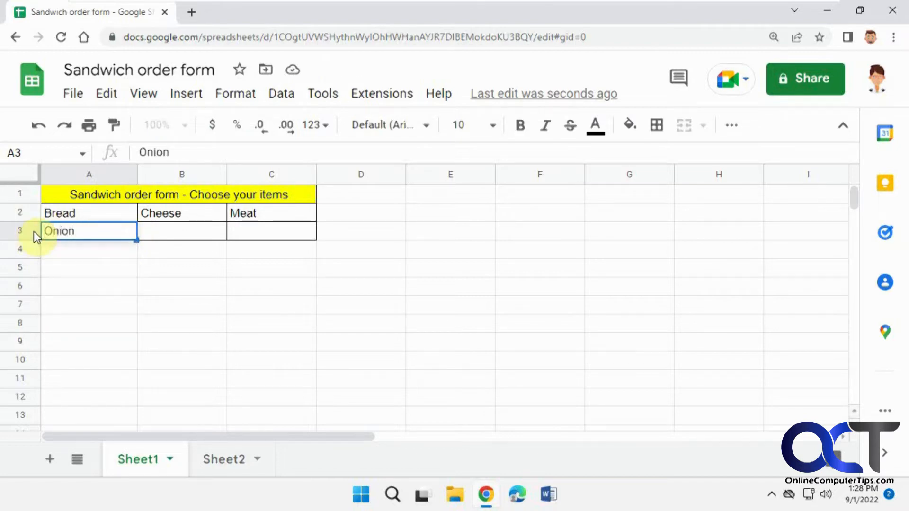
pyautogui.press('Return')
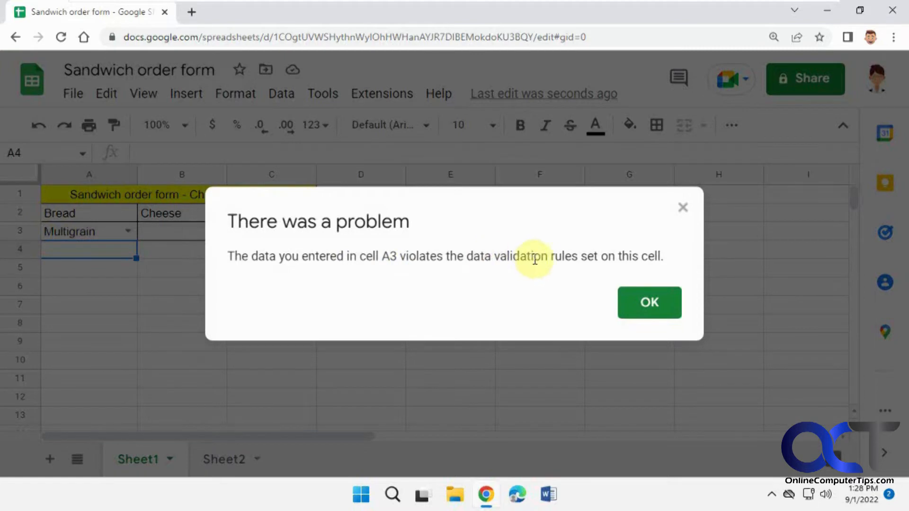
pyautogui.click(633, 302)
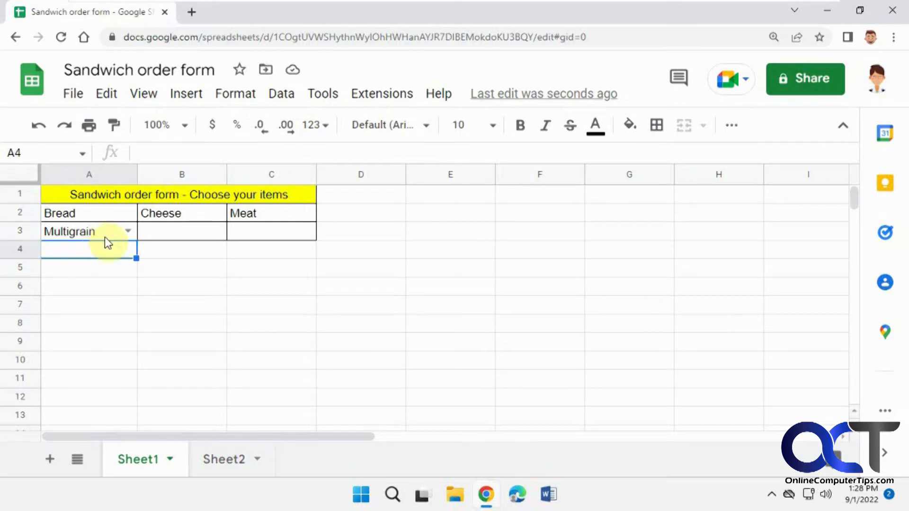
# Add Onion to the Breads column in cell A7 of the master ingredient list on Sheet2.
pyautogui.click(224, 460)
pyautogui.click(97, 311)
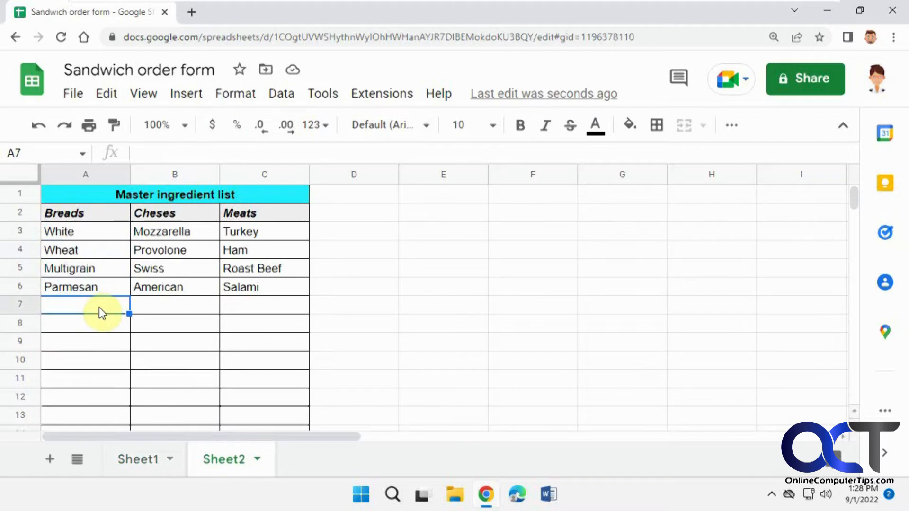
pyautogui.write('Onion')
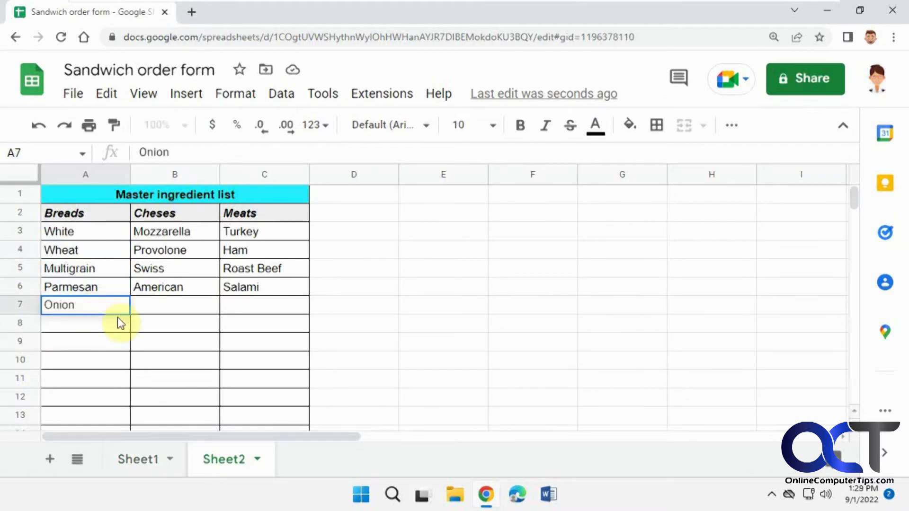
pyautogui.click(113, 325)
# Check the Bread dropdown options on Sheet1, and compare bread range A3:A6 with cheese range B3:B9 on Sheet2.
pyautogui.click(148, 459)
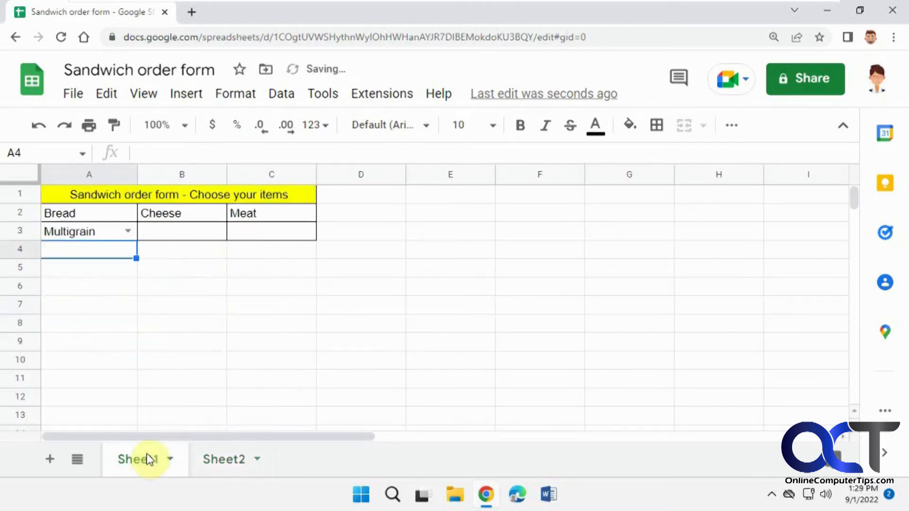
pyautogui.click(128, 232)
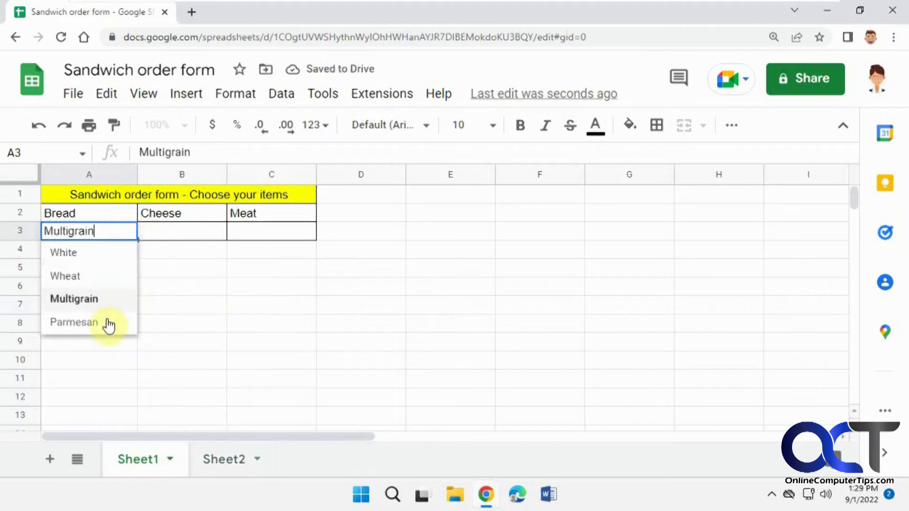
pyautogui.click(227, 460)
pyautogui.moveTo(103, 228); pyautogui.dragTo(101, 293)
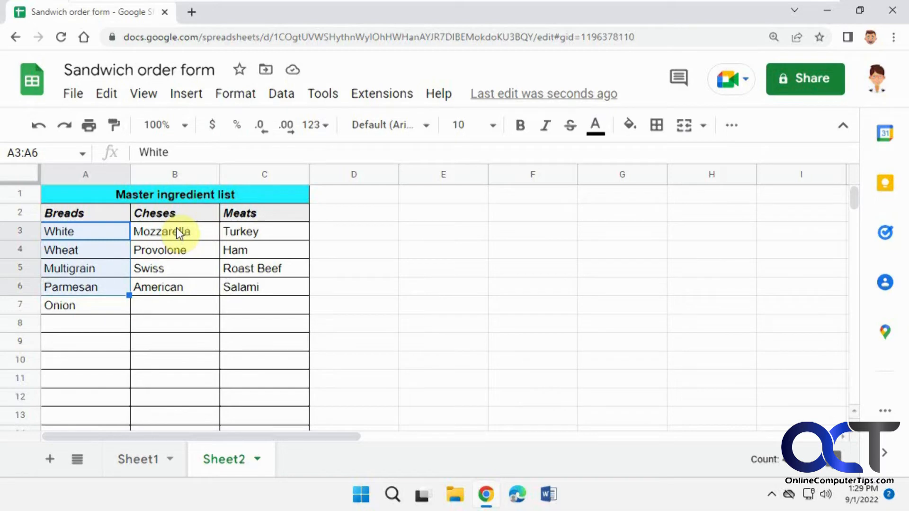
pyautogui.moveTo(177, 228); pyautogui.dragTo(177, 348)
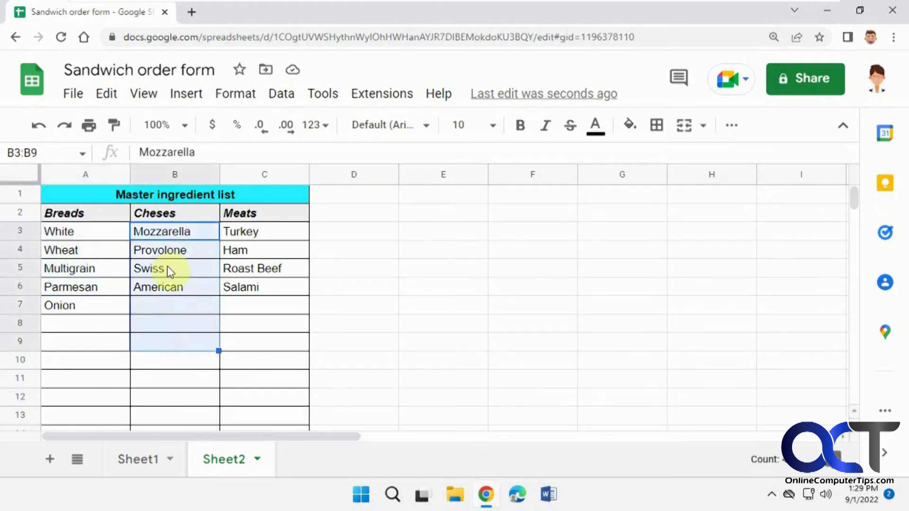
# Add data validation to Cheese cell B3 on Sheet1, listing Sheet2!B3:B9 and rejecting invalid input, and open its dropdown.
pyautogui.click(152, 466)
pyautogui.click(176, 240)
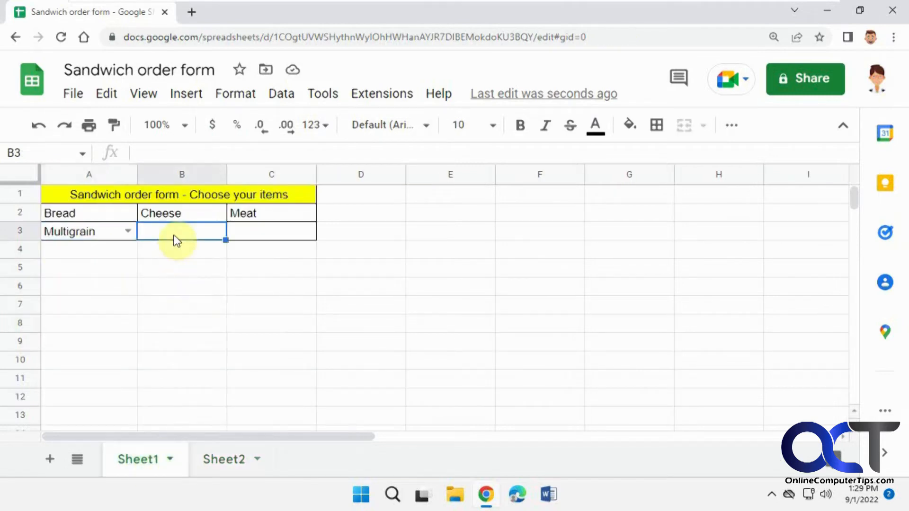
pyautogui.click(277, 94)
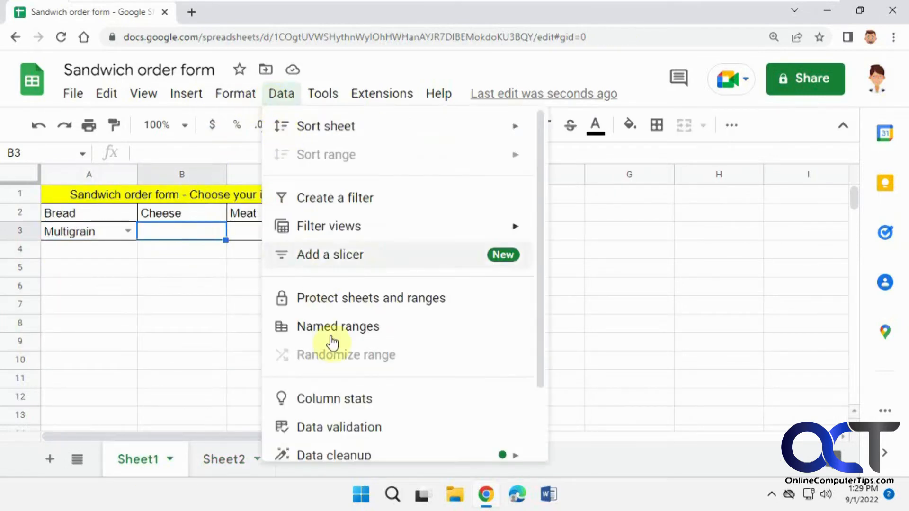
pyautogui.click(337, 428)
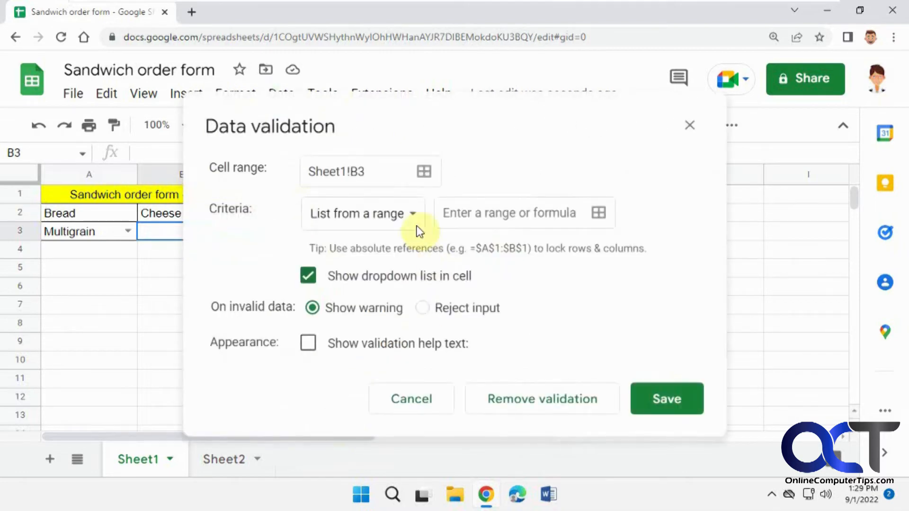
pyautogui.click(598, 213)
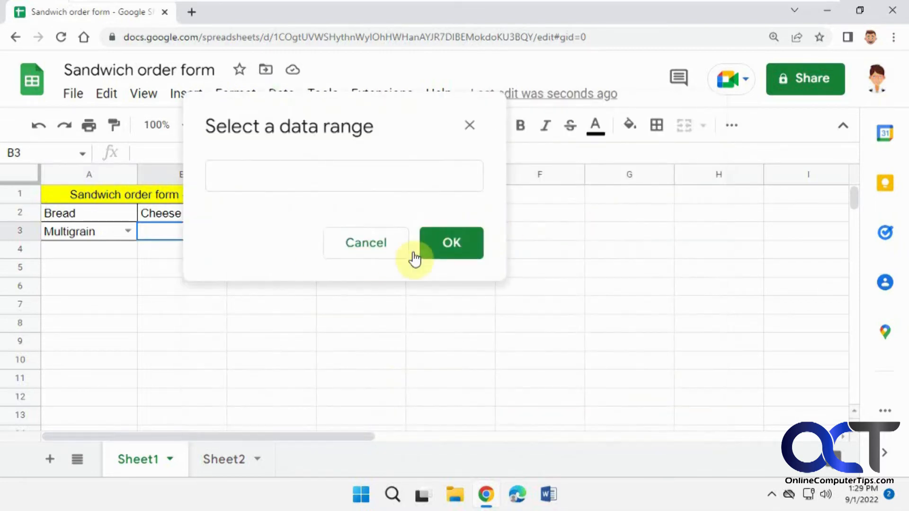
pyautogui.click(224, 464)
pyautogui.moveTo(148, 232); pyautogui.dragTo(148, 338)
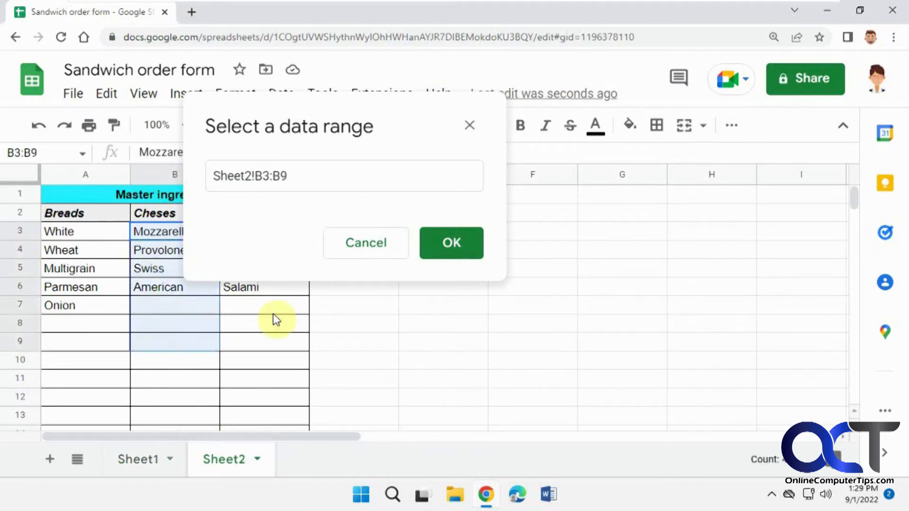
pyautogui.click(446, 253)
pyautogui.click(421, 308)
pyautogui.click(642, 399)
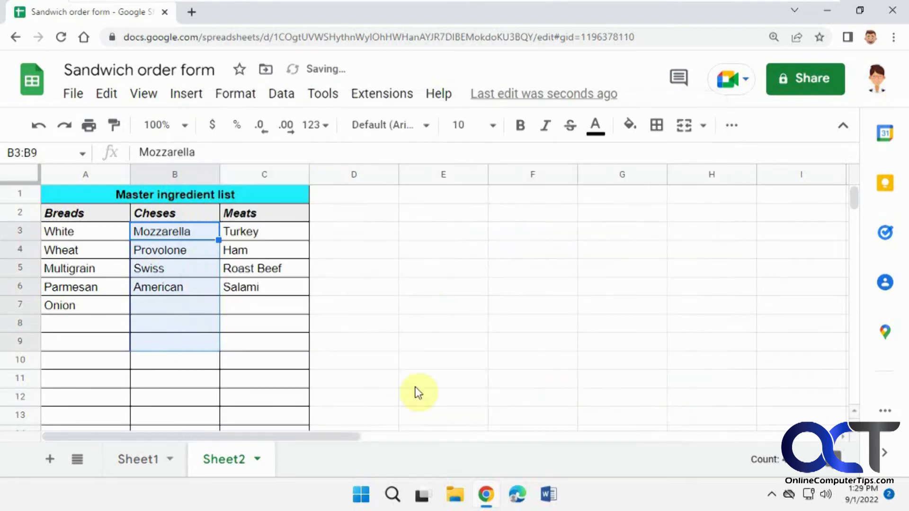
pyautogui.click(138, 459)
pyautogui.click(217, 231)
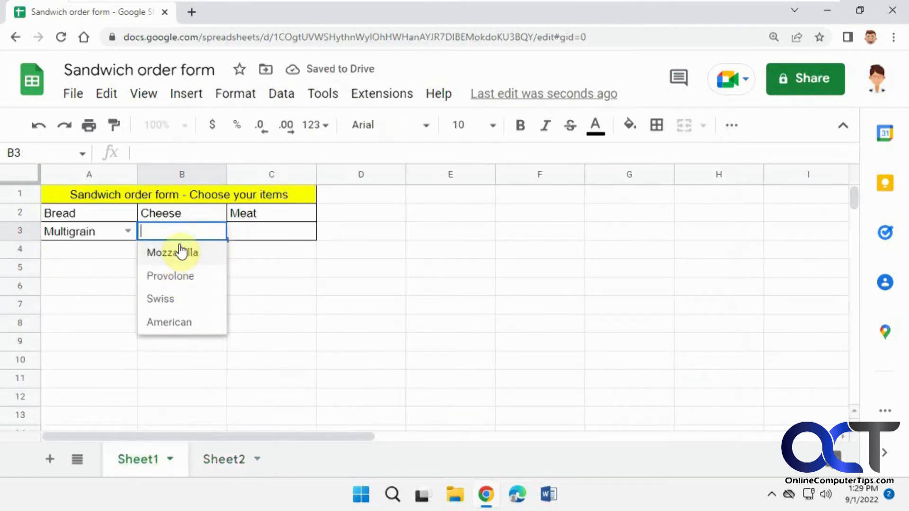
# Add Cheddar to the cheese column in cell B7 of the master ingredient list on Sheet2.
pyautogui.click(222, 459)
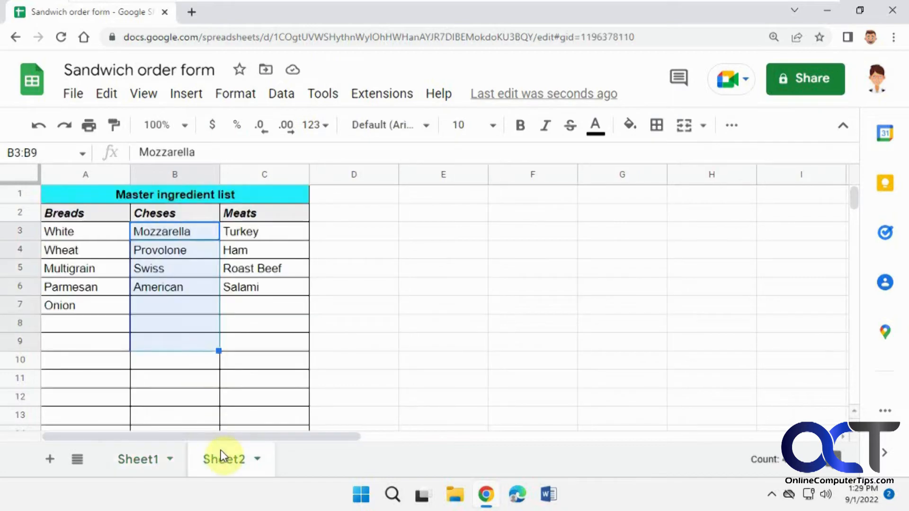
pyautogui.click(181, 311)
pyautogui.write('Cheddar')
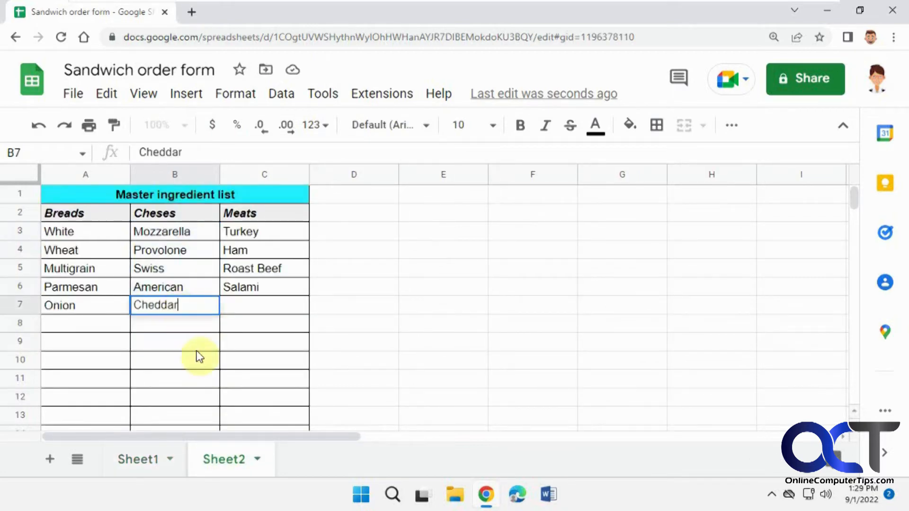
pyautogui.press('Return')
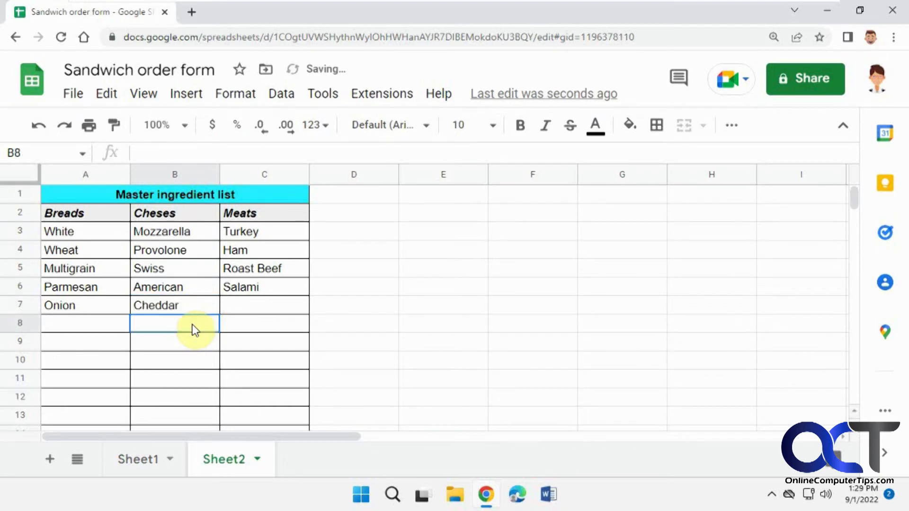
# Check the Cheese dropdown options in B3 on Sheet1 against the master ingredient list on Sheet2, and return to Sheet1.
pyautogui.click(144, 458)
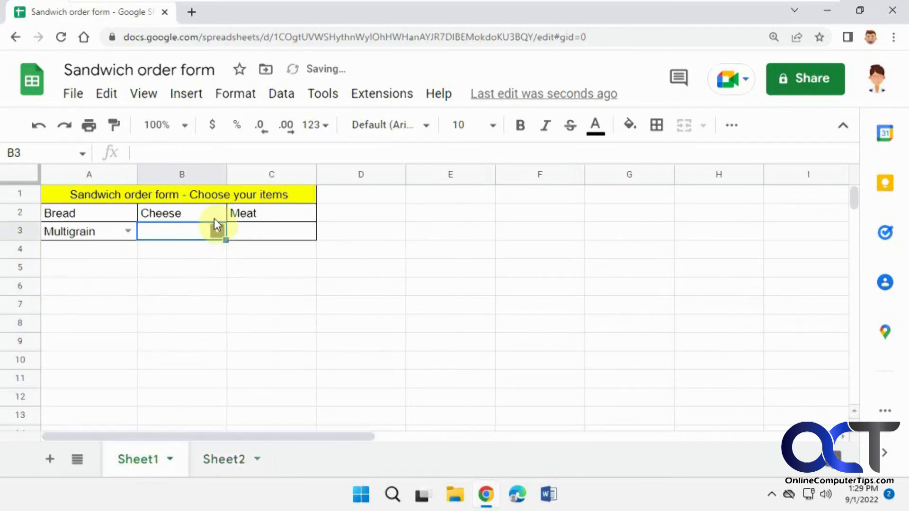
pyautogui.click(218, 229)
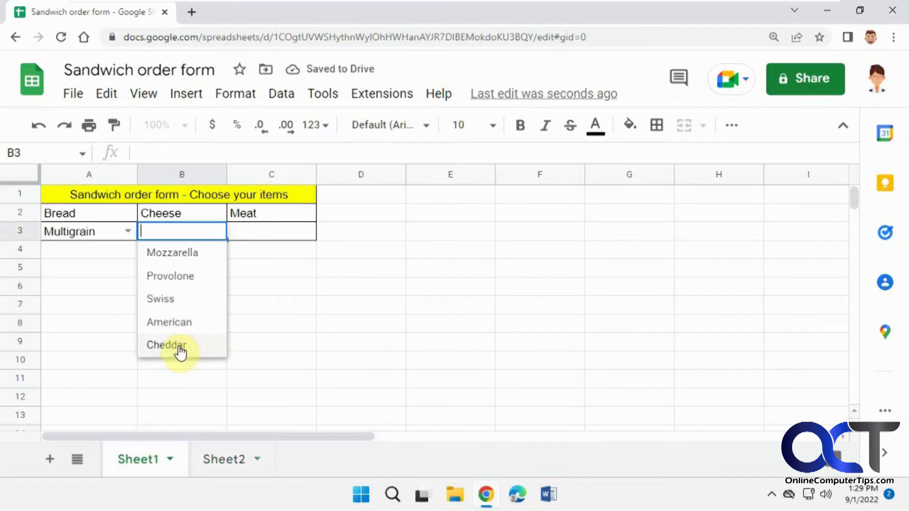
pyautogui.click(236, 465)
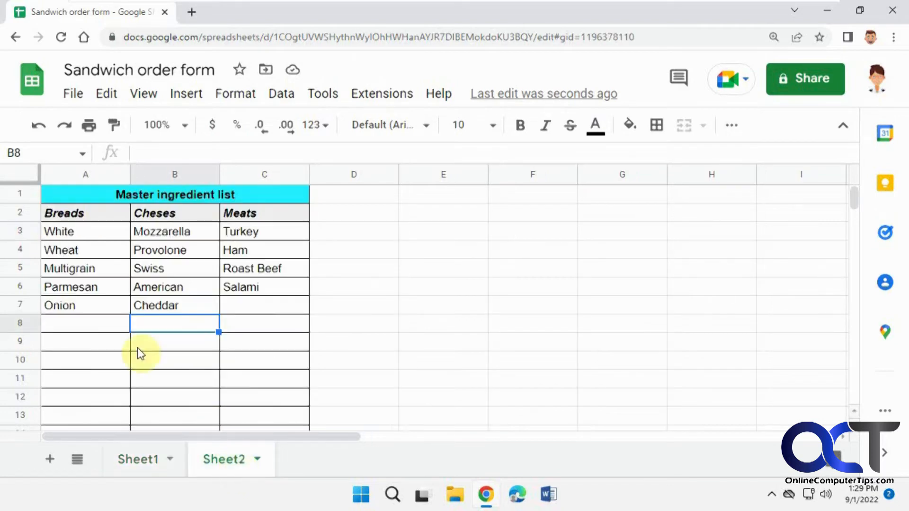
pyautogui.click(141, 463)
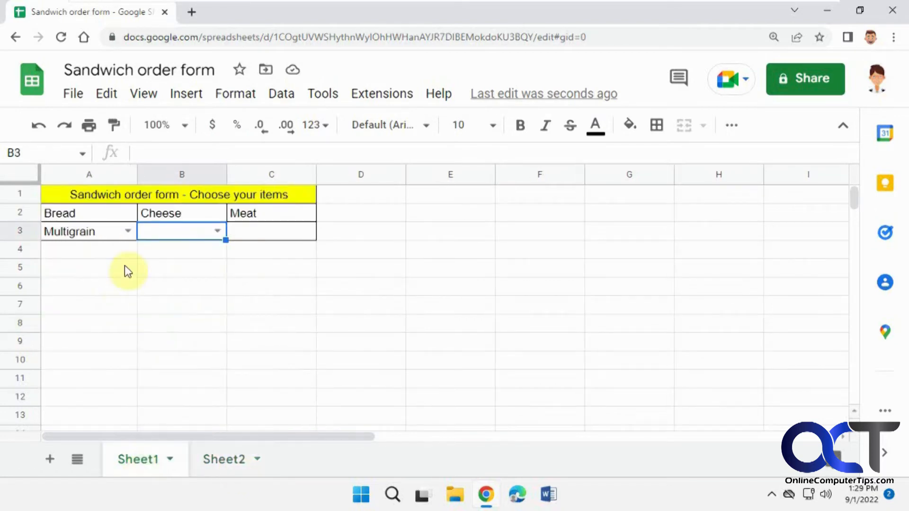
# Extend the Bread cell A3 validation range on Sheet1 to Sheet2!A3:A10, and open its dropdown to check the options.
pyautogui.click(101, 233)
pyautogui.click(282, 93)
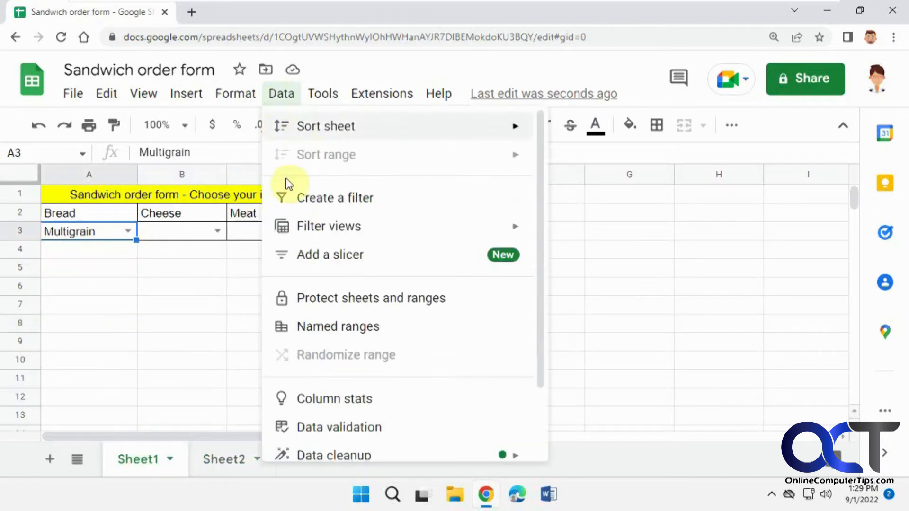
pyautogui.click(355, 428)
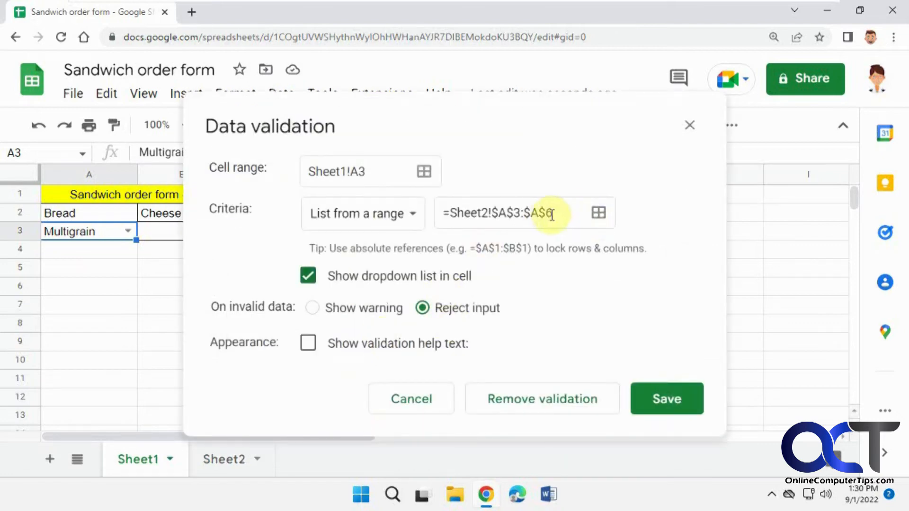
pyautogui.click(598, 214)
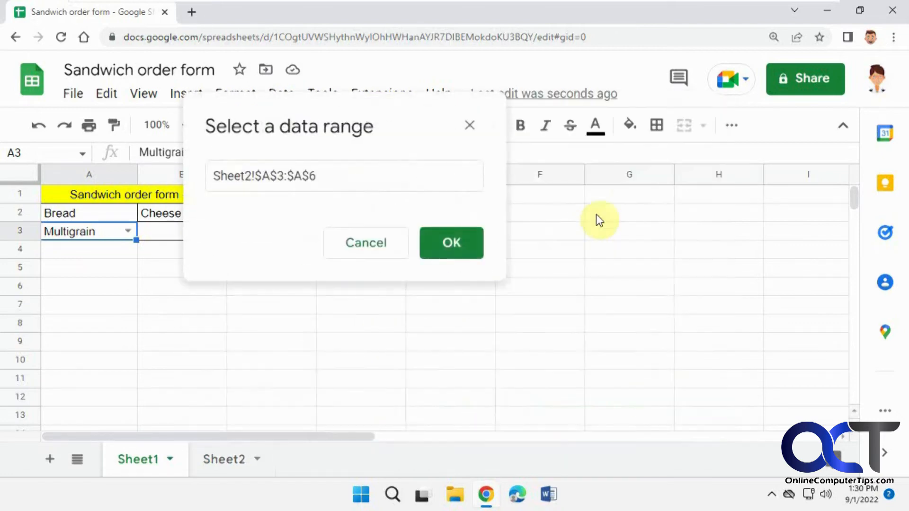
pyautogui.click(232, 460)
pyautogui.moveTo(97, 235); pyautogui.dragTo(100, 365)
pyautogui.click(469, 245)
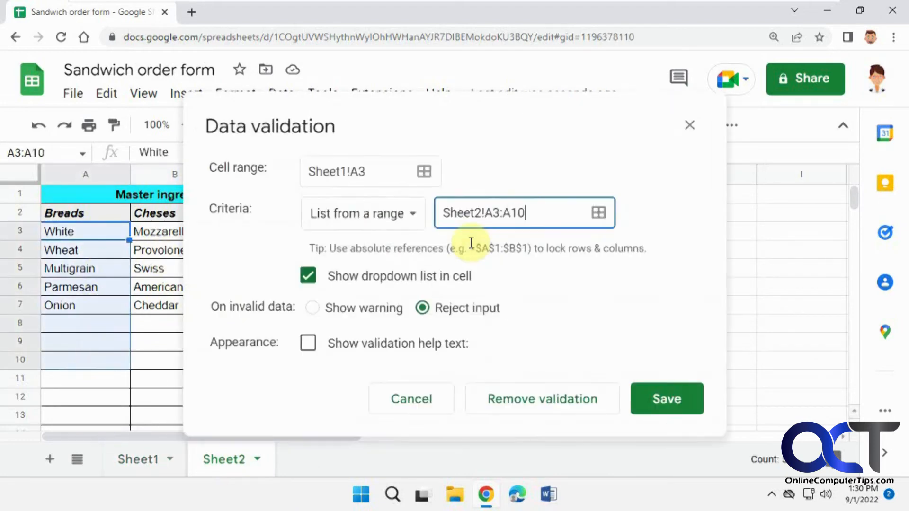
pyautogui.click(662, 399)
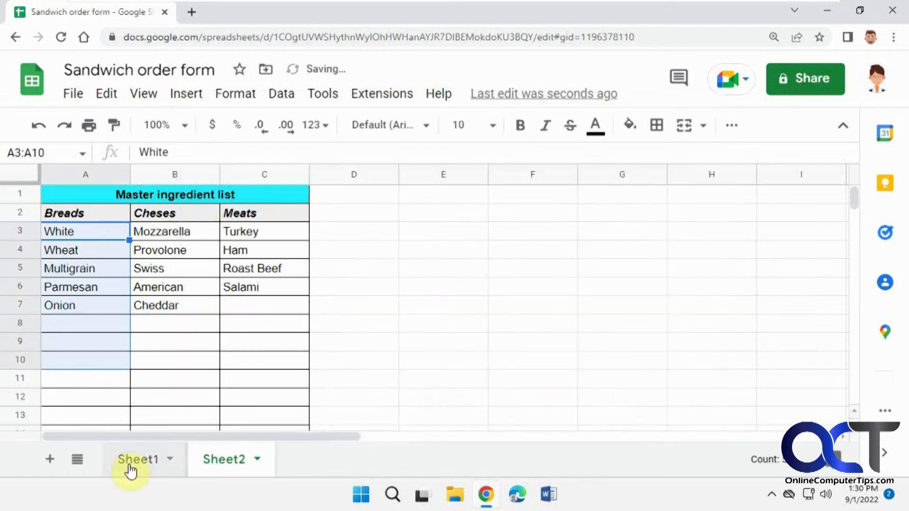
pyautogui.click(135, 459)
pyautogui.click(126, 231)
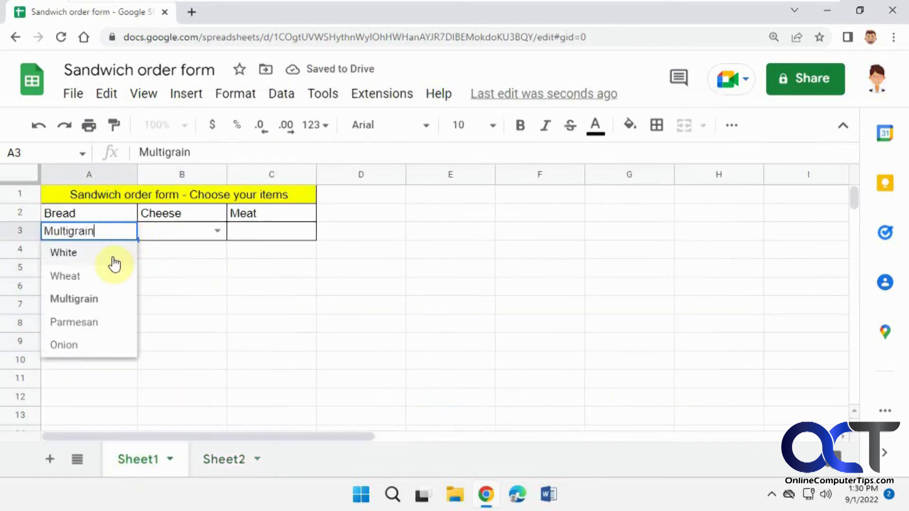
# Move Mozzarella to the end of the cheese column on Sheet2, and shift the whole cheese list up to start at B3.
pyautogui.click(227, 458)
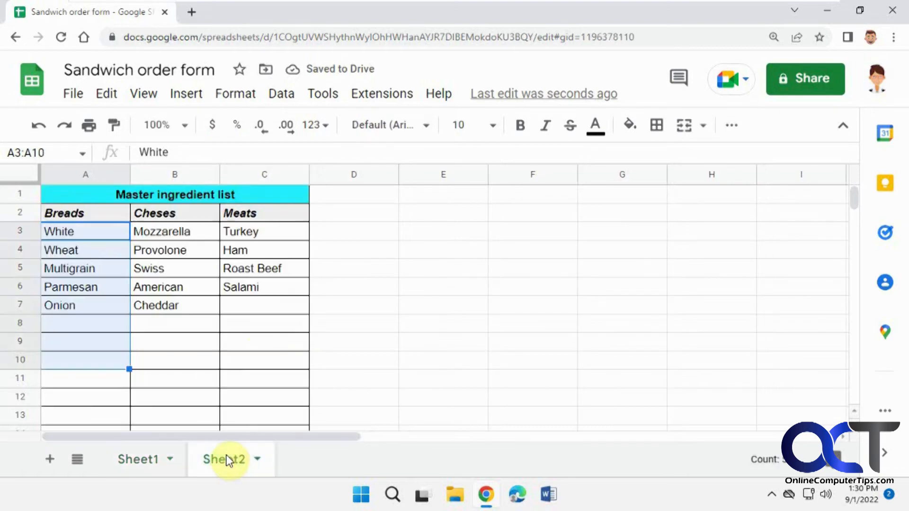
pyautogui.click(177, 237)
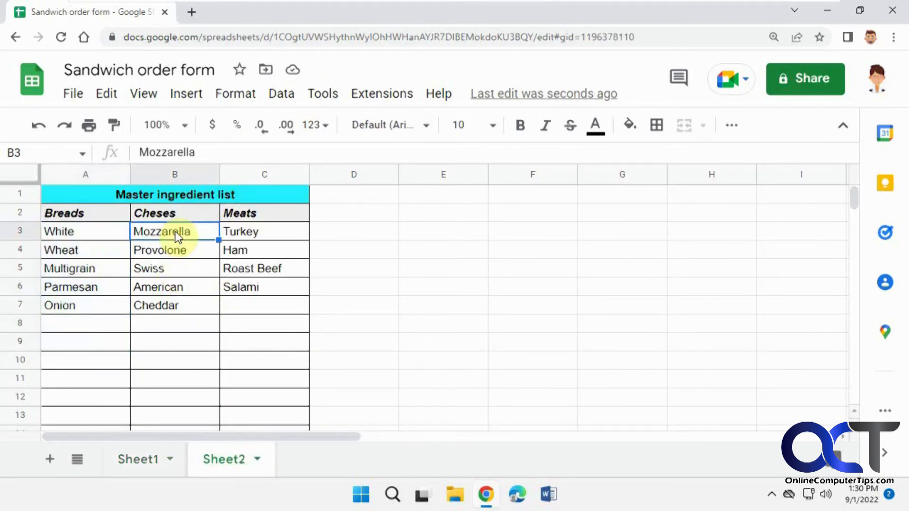
pyautogui.click(172, 322)
pyautogui.write('Mozzarella')
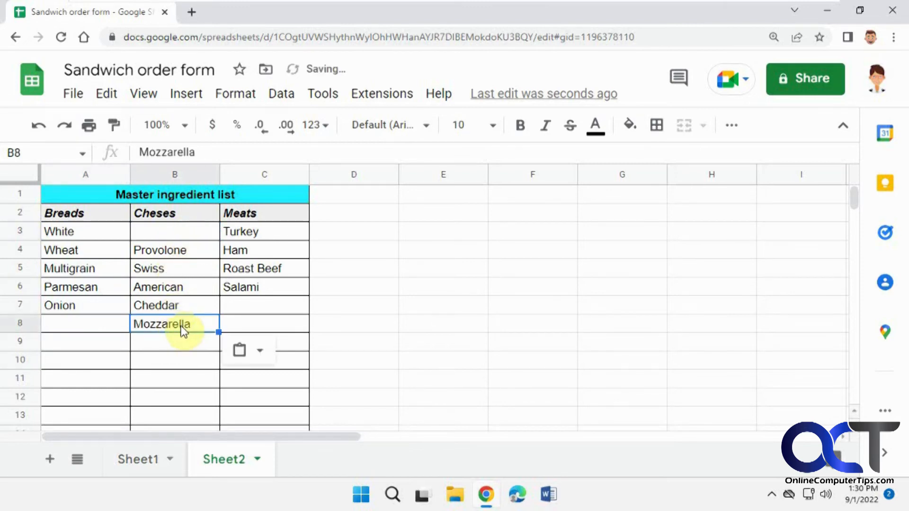
pyautogui.keyDown('shift'); pyautogui.click(184, 252); pyautogui.keyUp('shift')
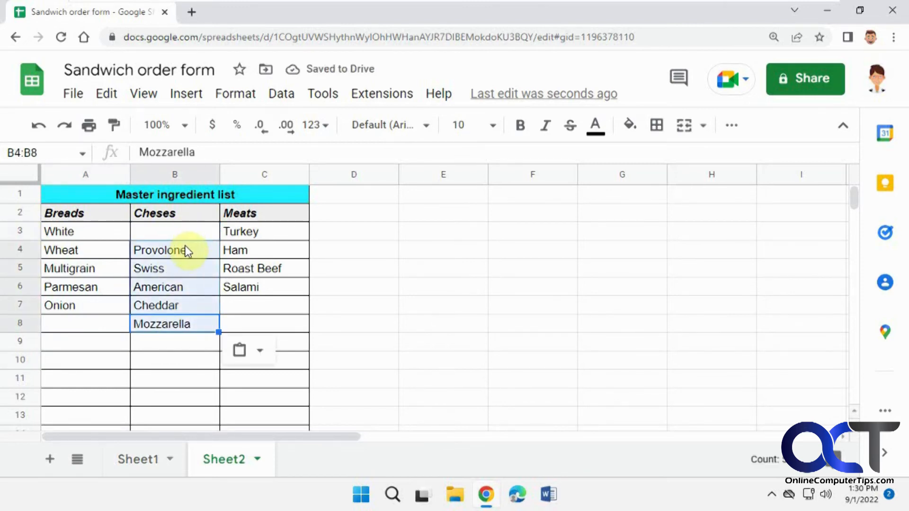
pyautogui.moveTo(185, 245); pyautogui.dragTo(187, 231)
pyautogui.click(187, 322)
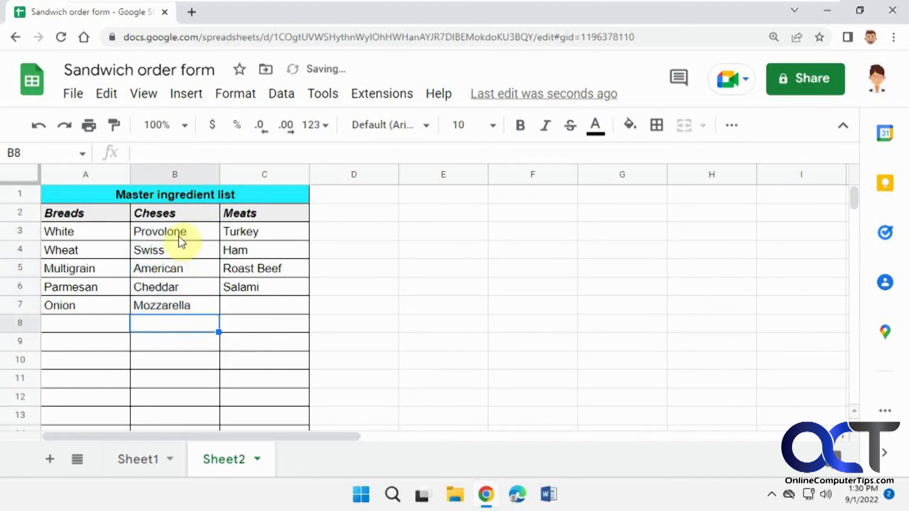
# Check the order of the Cheese dropdown options on Sheet1 against the cheese column on Sheet2, and return to Sheet1.
pyautogui.click(151, 462)
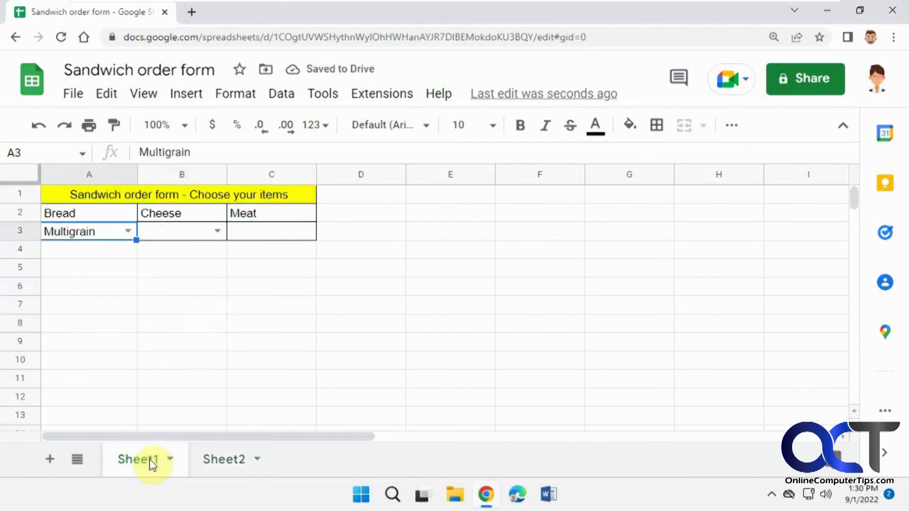
pyautogui.click(219, 233)
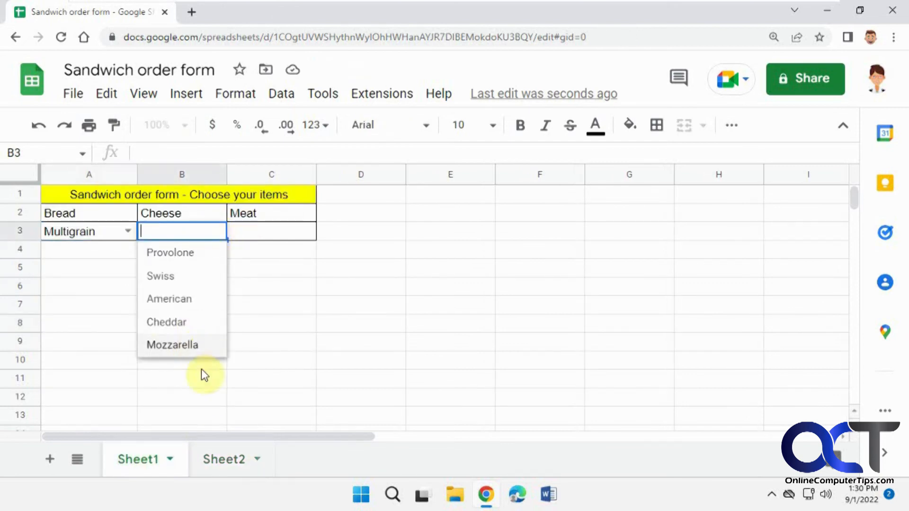
pyautogui.click(217, 458)
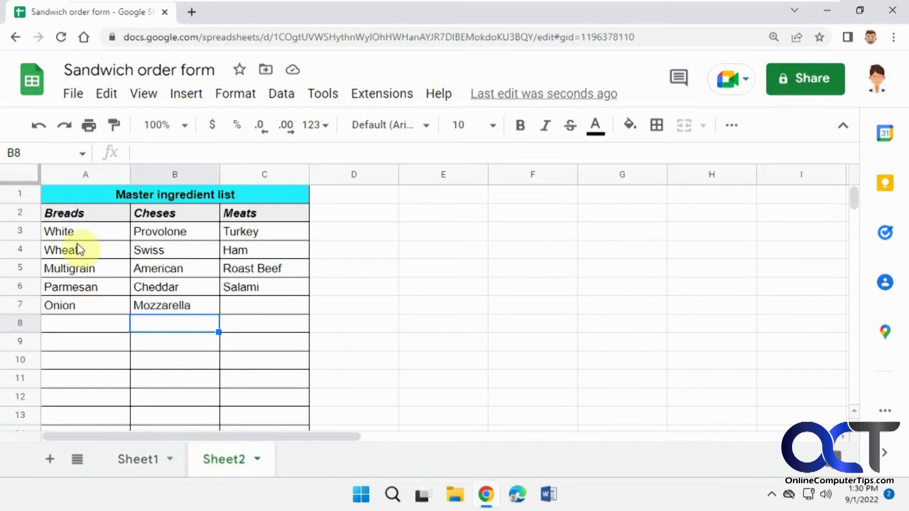
pyautogui.click(152, 461)
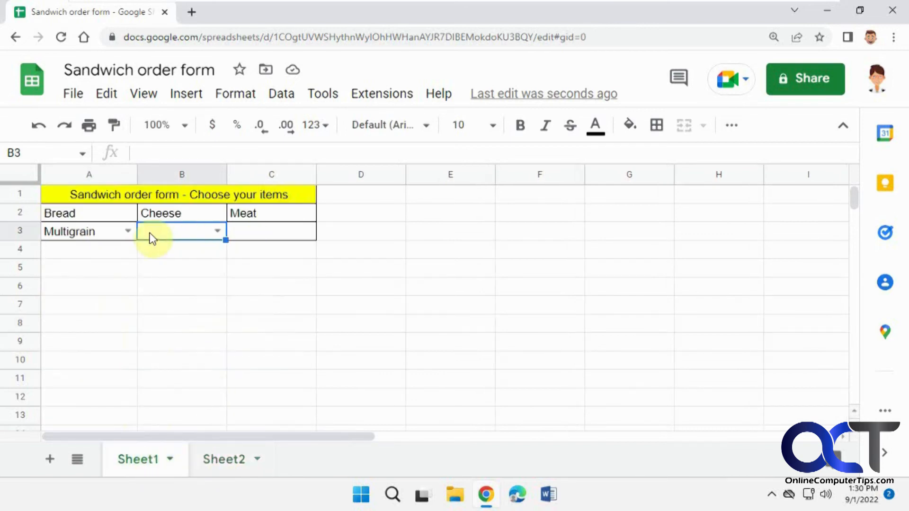
# Add data validation to Meat cell C3 on Sheet1, listing the range Sheet2!C3:C8 and rejecting invalid input.
pyautogui.click(254, 237)
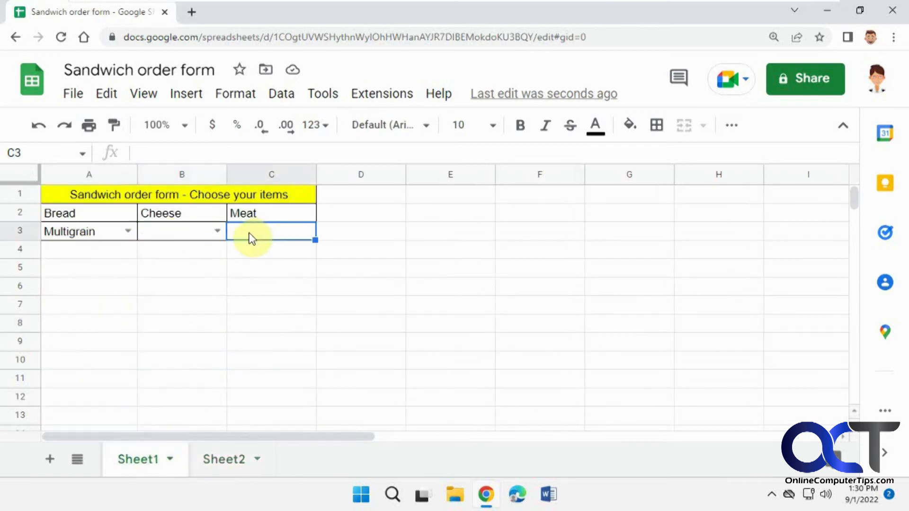
pyautogui.click(287, 97)
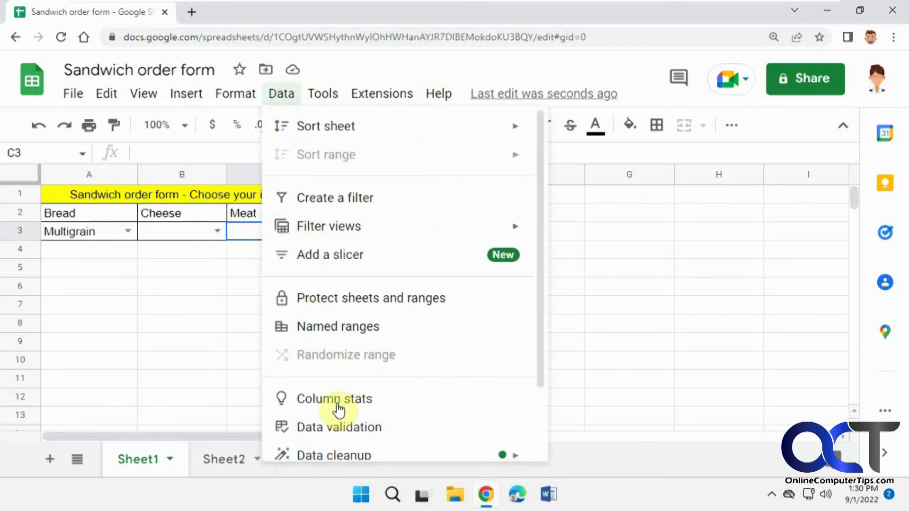
pyautogui.click(339, 427)
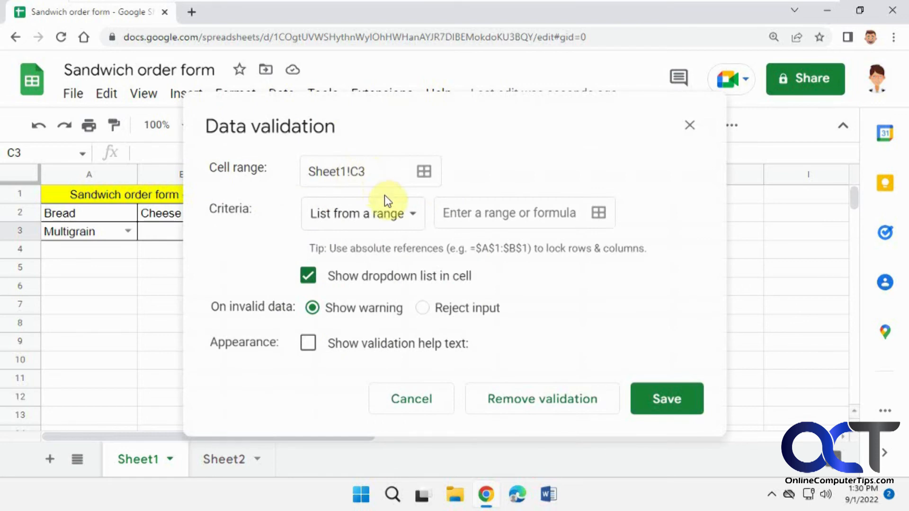
pyautogui.click(599, 213)
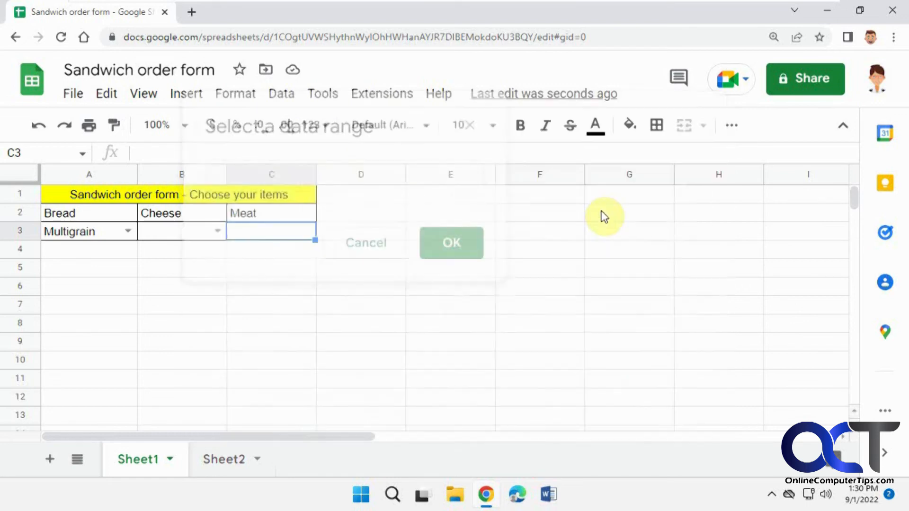
pyautogui.click(223, 464)
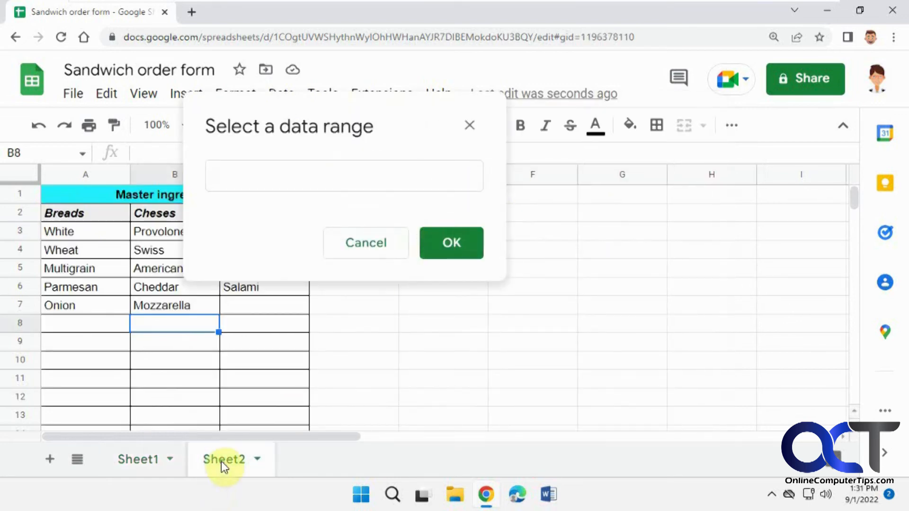
pyautogui.click(260, 294)
pyautogui.moveTo(290, 112); pyautogui.dragTo(465, 123)
pyautogui.moveTo(260, 236); pyautogui.dragTo(258, 326)
pyautogui.click(625, 263)
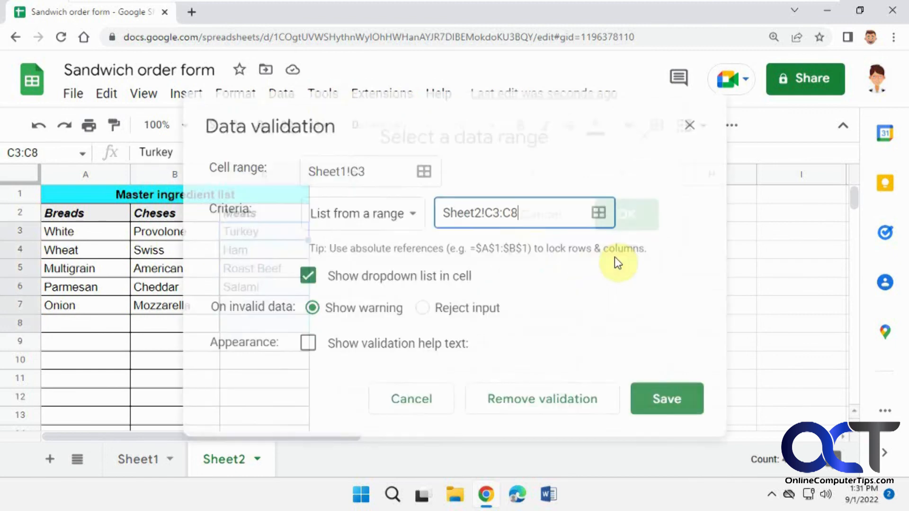
pyautogui.click(464, 310)
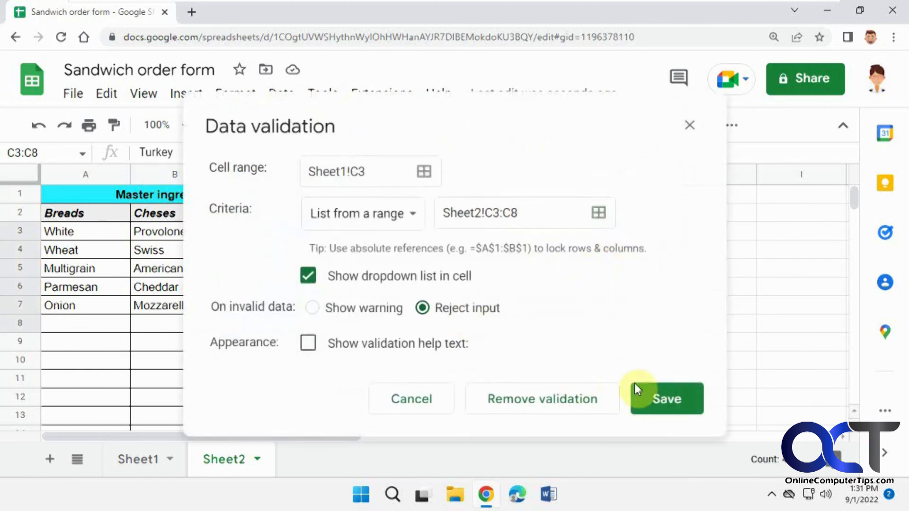
pyautogui.click(645, 399)
# Check the Meat dropdown options in C3 on Sheet1 against the meat column on Sheet2, and return to Sheet1.
pyautogui.click(141, 464)
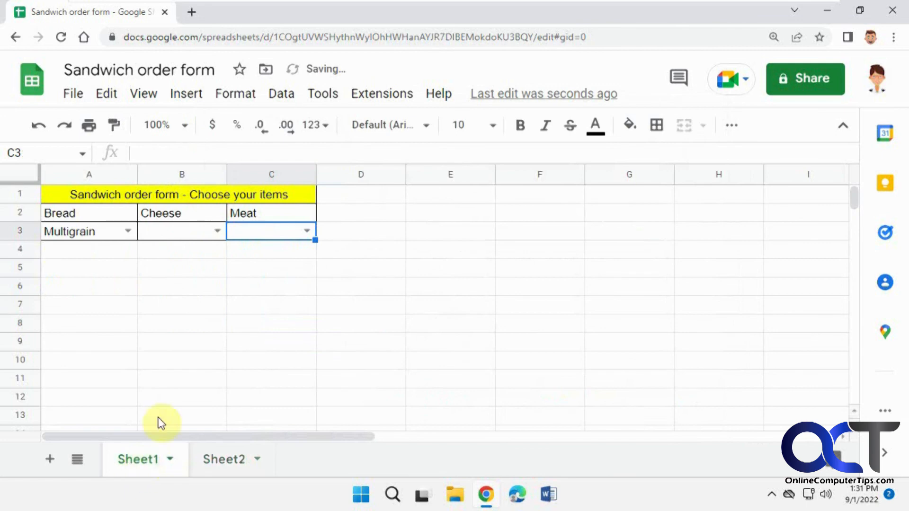
pyautogui.click(308, 232)
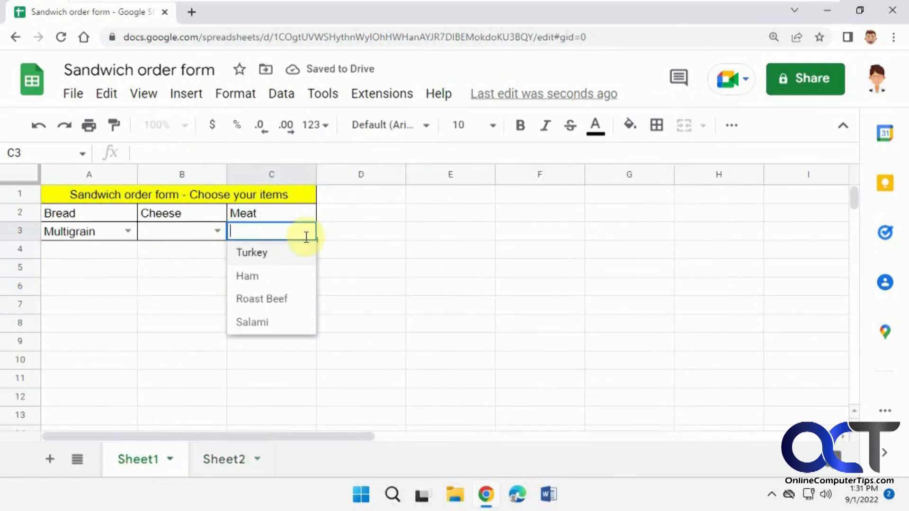
pyautogui.click(228, 461)
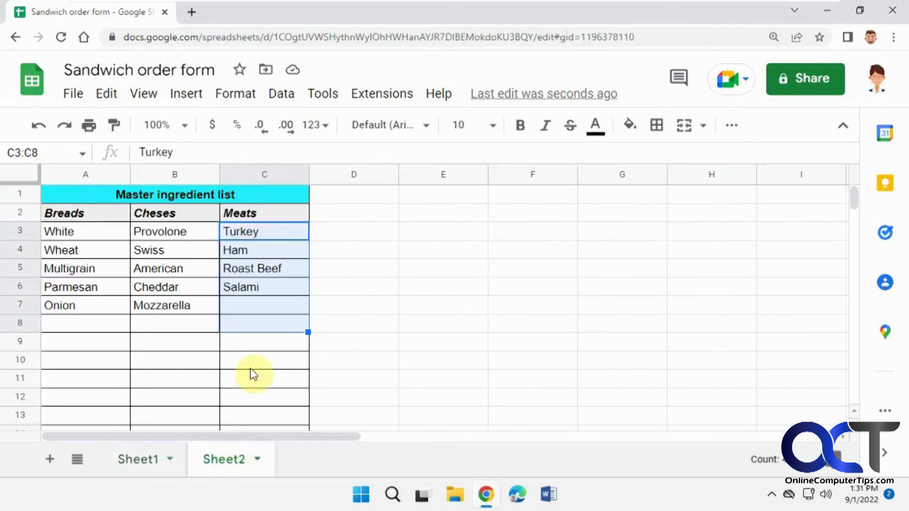
pyautogui.click(137, 466)
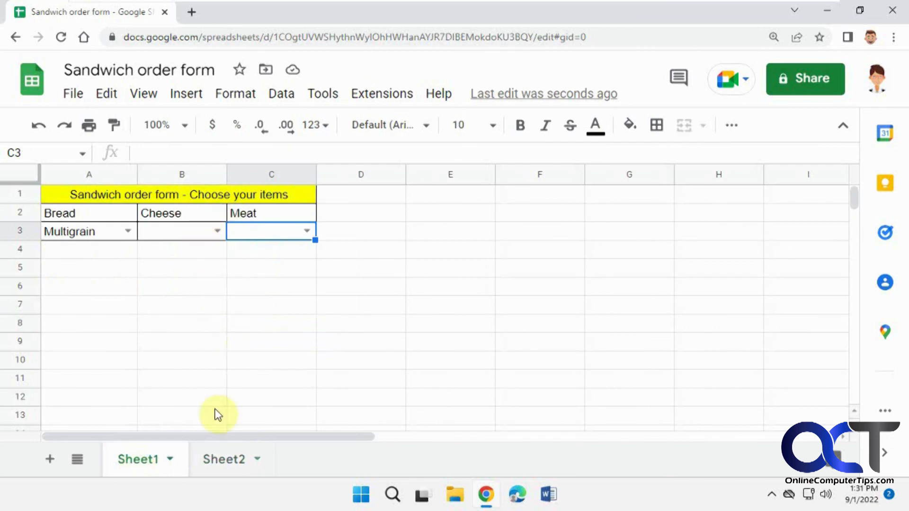